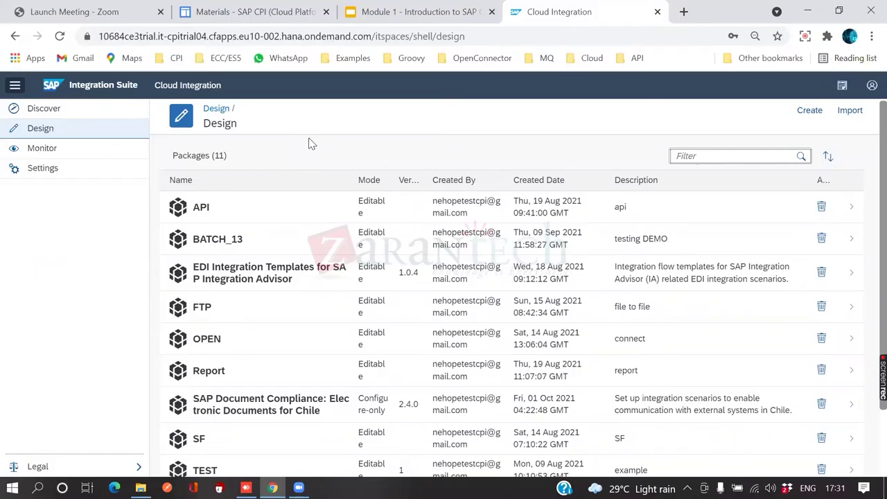
- Look over the Discover catalogue and open the TEST package from the Design workspace for editing
{"action": "left_click", "coordinate": [50, 111]}
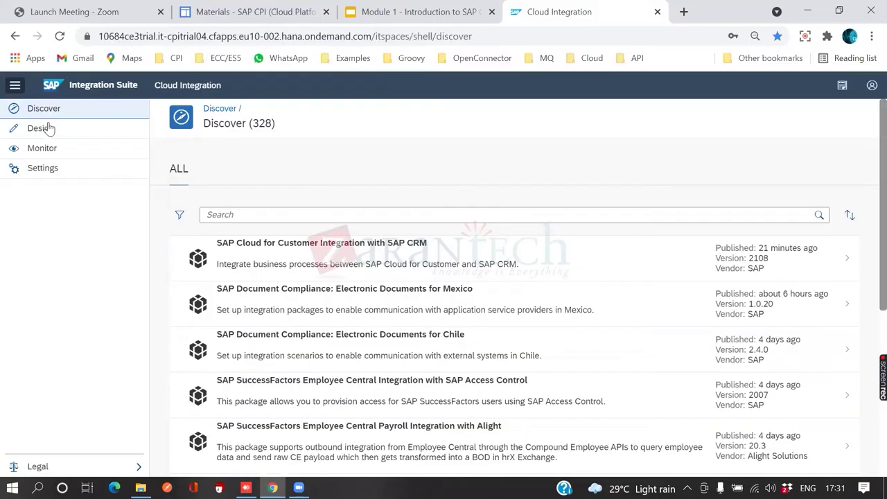
{"action": "left_click", "coordinate": [68, 109]}
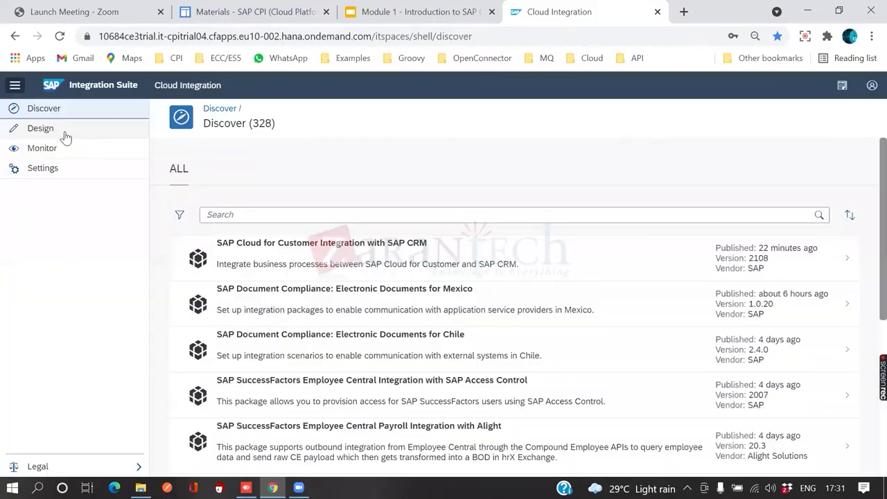
{"action": "left_click", "coordinate": [65, 135]}
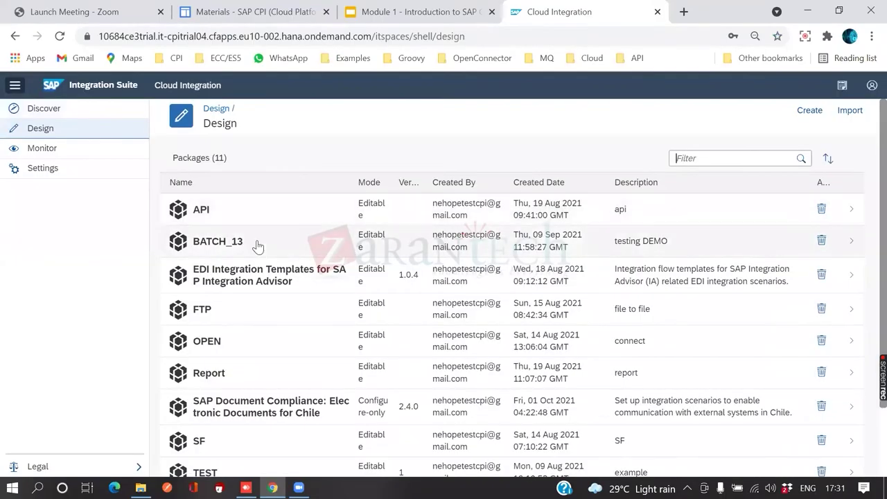
{"action": "scroll", "coordinate": [246, 291], "scroll_direction": "down", "scroll_amount": 1}
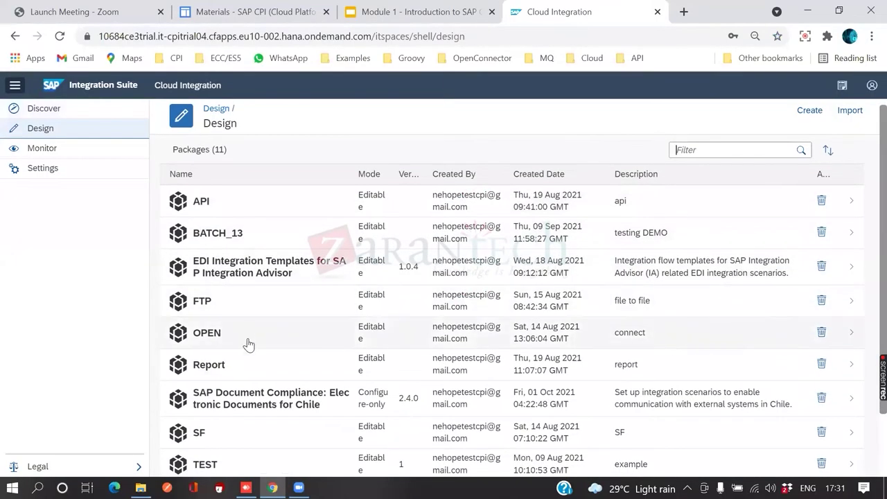
{"action": "scroll", "coordinate": [246, 453], "scroll_direction": "down", "scroll_amount": 1}
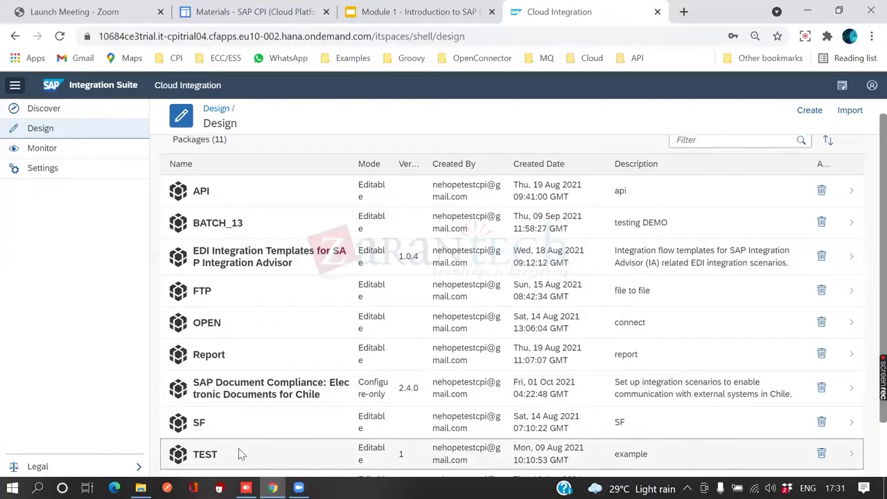
{"action": "left_click", "coordinate": [242, 455]}
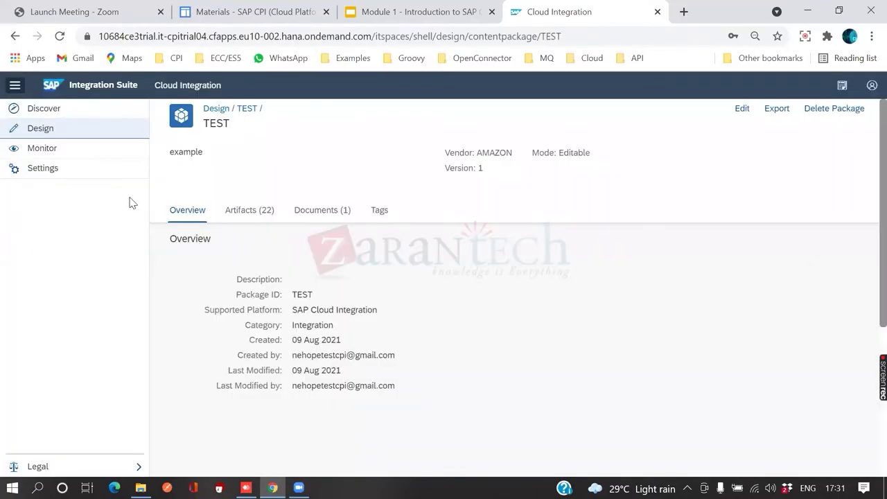
{"action": "left_click", "coordinate": [743, 111]}
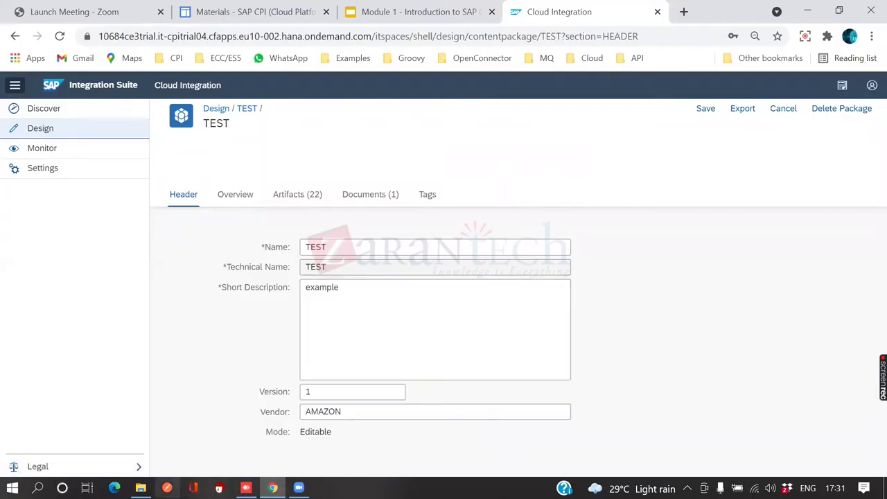
{"action": "left_click", "coordinate": [397, 10]}
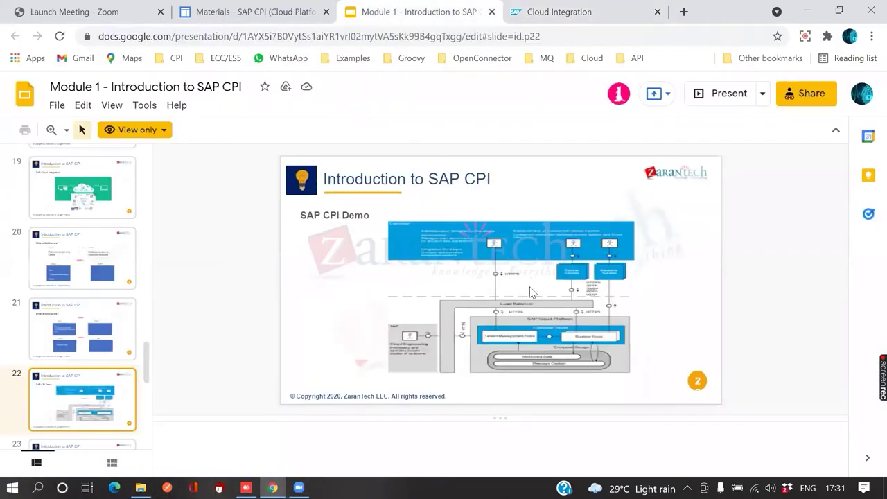
{"action": "left_click", "coordinate": [808, 10]}
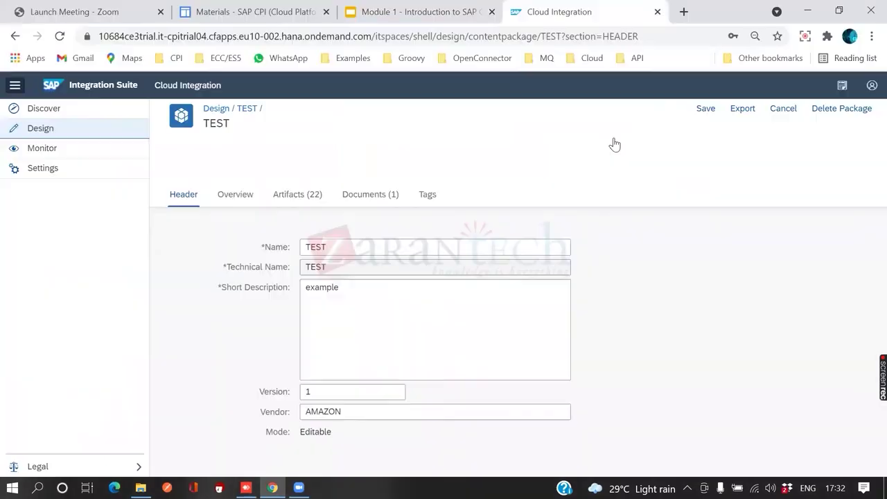
- Add a new integration flow named demo_011 to the TEST package's artifacts
{"action": "left_click", "coordinate": [297, 194]}
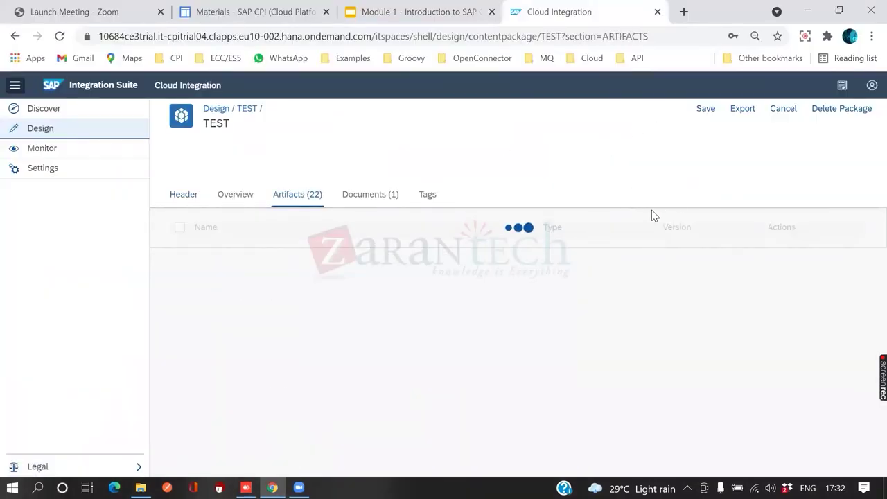
{"action": "left_click", "coordinate": [544, 234]}
{"action": "left_click", "coordinate": [548, 254]}
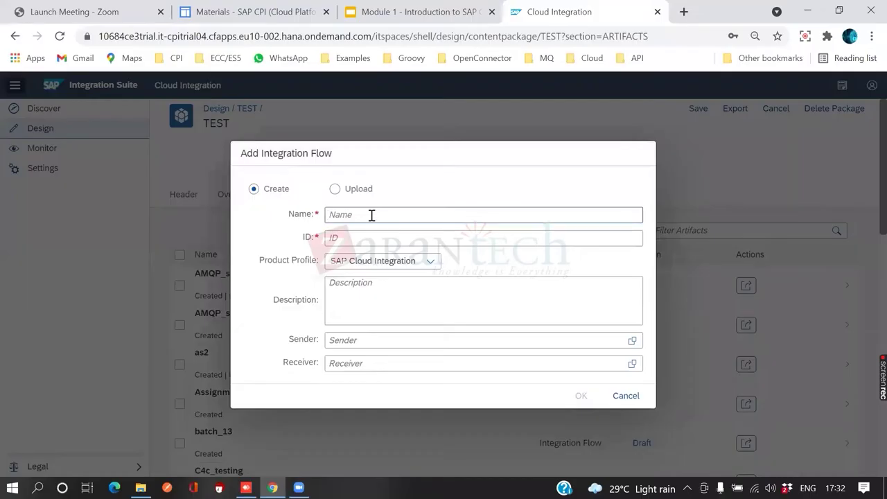
{"action": "type", "text": "demo_011"}
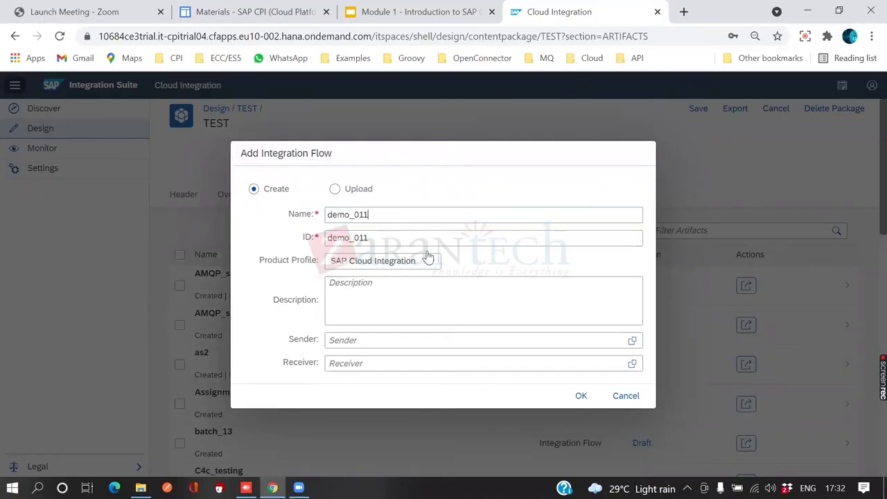
{"action": "left_click", "coordinate": [580, 396]}
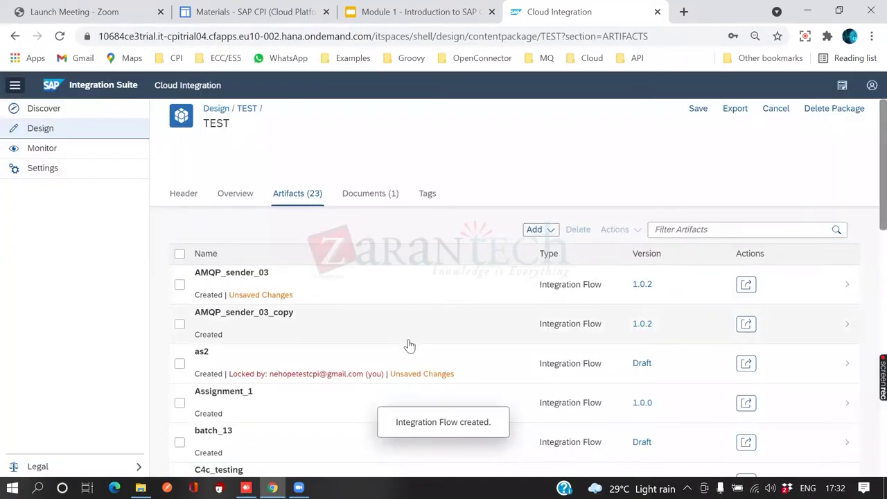
- Open the demo_011 integration flow from the artifact list and switch it to edit mode
{"action": "scroll", "coordinate": [396, 360], "scroll_direction": "down", "scroll_amount": 5}
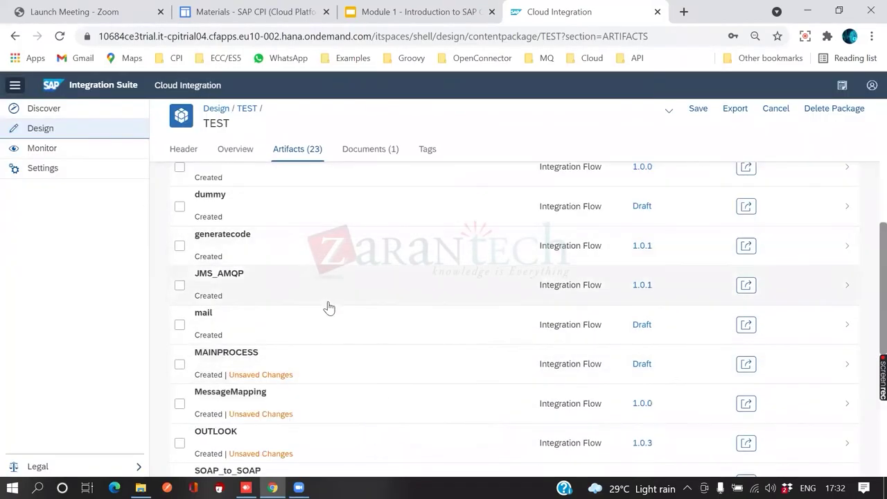
{"action": "scroll", "coordinate": [369, 323], "scroll_direction": "up", "scroll_amount": 1}
{"action": "left_click", "coordinate": [270, 200]}
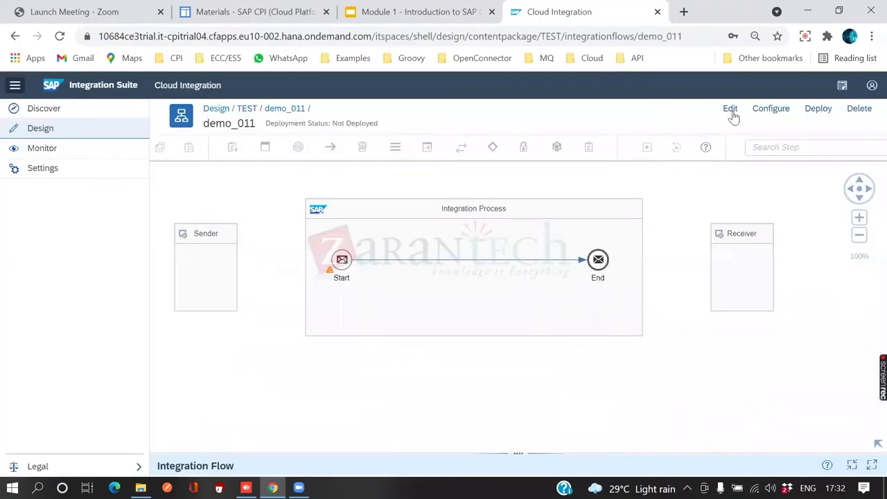
{"action": "left_click", "coordinate": [732, 112]}
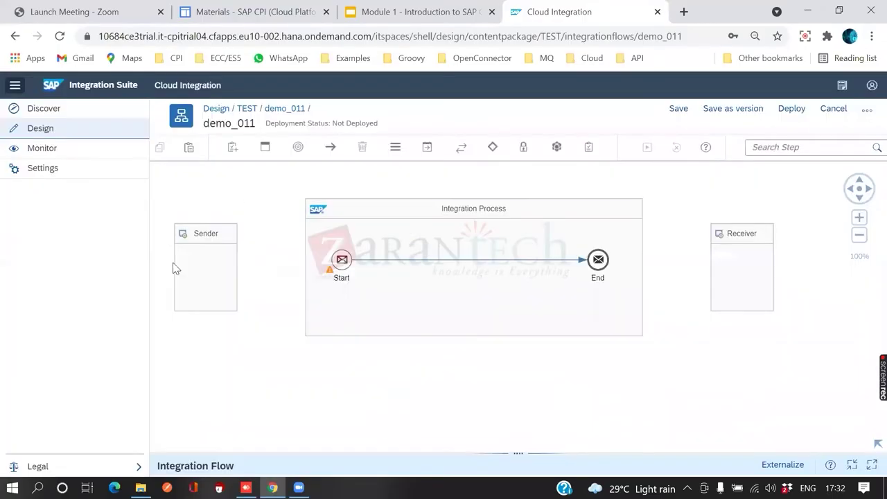
- Reposition the Sender and Receiver participants on either side of the Integration Process
{"action": "left_click_drag", "start_coordinate": [189, 263], "coordinate": [224, 268]}
{"action": "left_click_drag", "start_coordinate": [758, 277], "coordinate": [762, 317]}
{"action": "left_click_drag", "start_coordinate": [226, 298], "coordinate": [217, 253]}
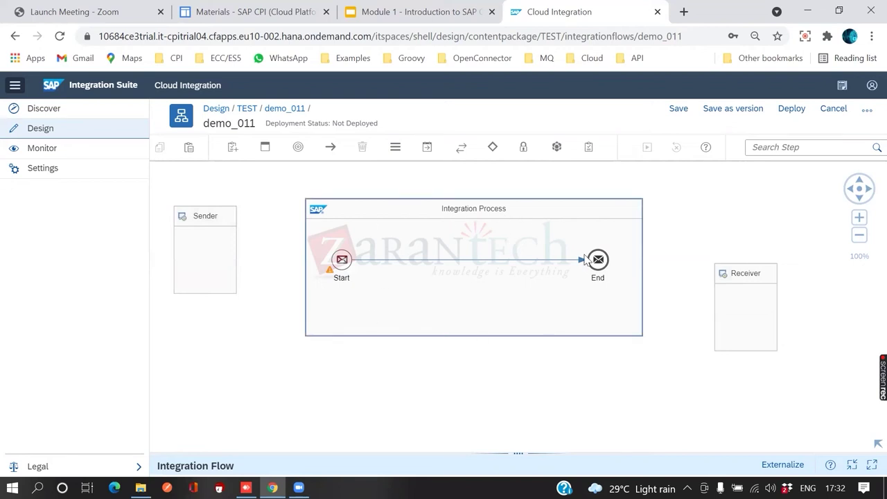
{"action": "left_click_drag", "start_coordinate": [748, 331], "coordinate": [750, 288]}
{"action": "left_click", "coordinate": [184, 262]}
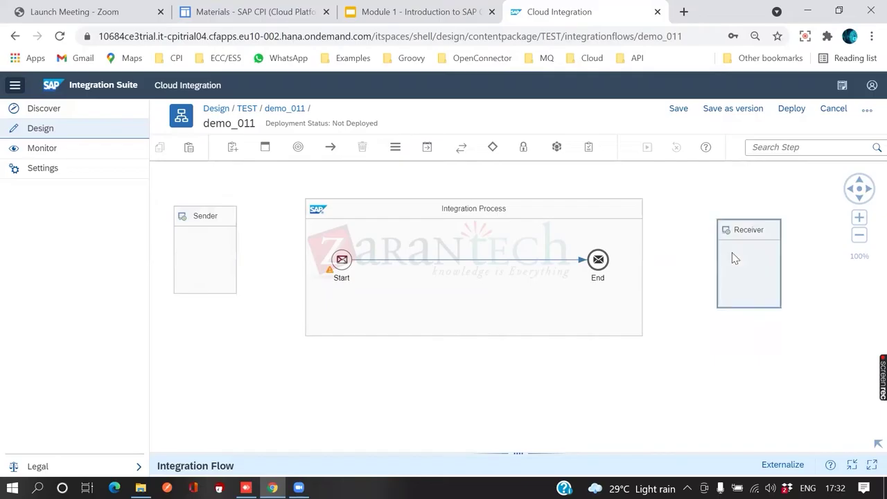
- Connect the Sender to the Start event with a channel using the HTTPS adapter
{"action": "left_click", "coordinate": [216, 238]}
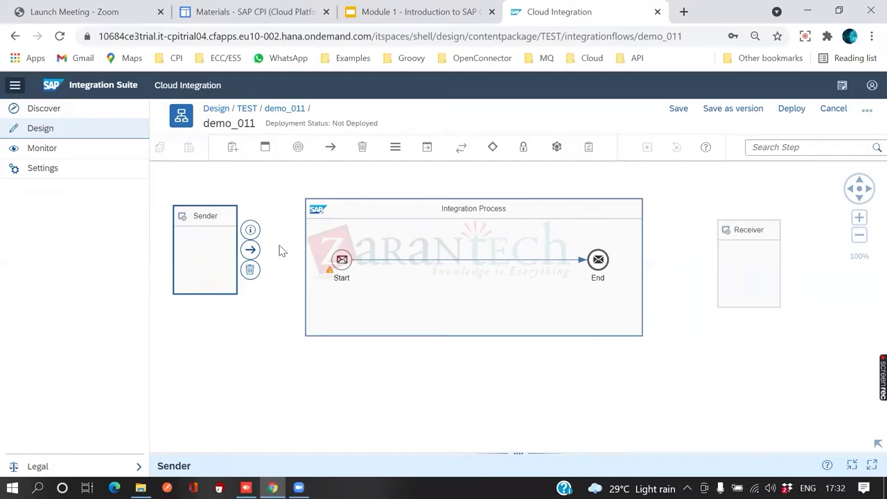
{"action": "left_click_drag", "start_coordinate": [250, 250], "coordinate": [344, 263]}
{"action": "scroll", "coordinate": [430, 291], "scroll_direction": "down", "scroll_amount": 3}
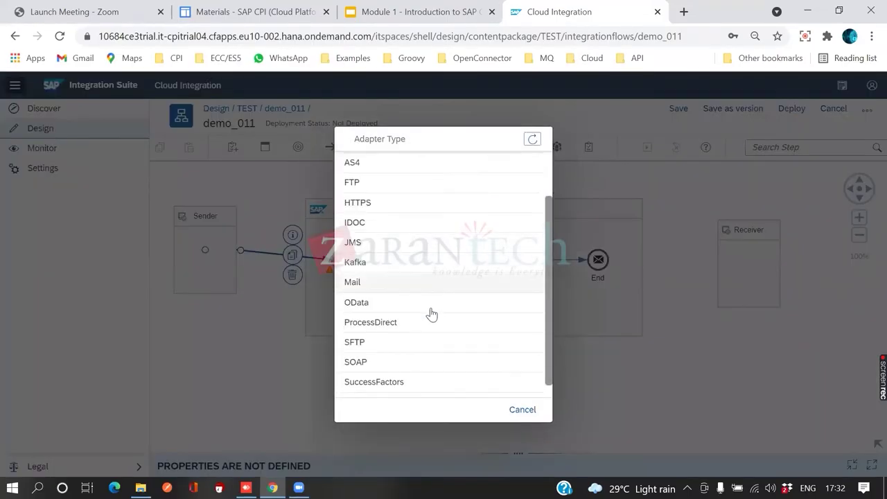
{"action": "scroll", "coordinate": [430, 316], "scroll_direction": "up", "scroll_amount": 1}
{"action": "scroll", "coordinate": [429, 326], "scroll_direction": "up", "scroll_amount": 2}
{"action": "scroll", "coordinate": [398, 278], "scroll_direction": "down", "scroll_amount": 3}
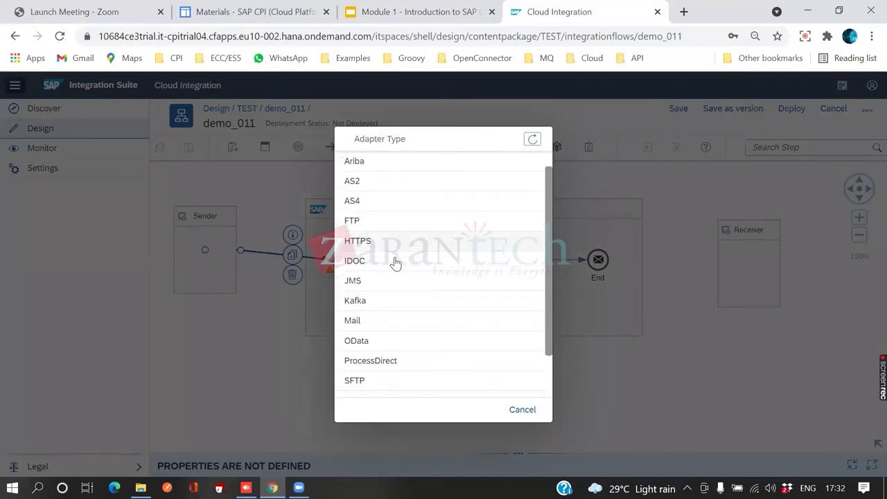
{"action": "scroll", "coordinate": [412, 312], "scroll_direction": "up", "scroll_amount": 2}
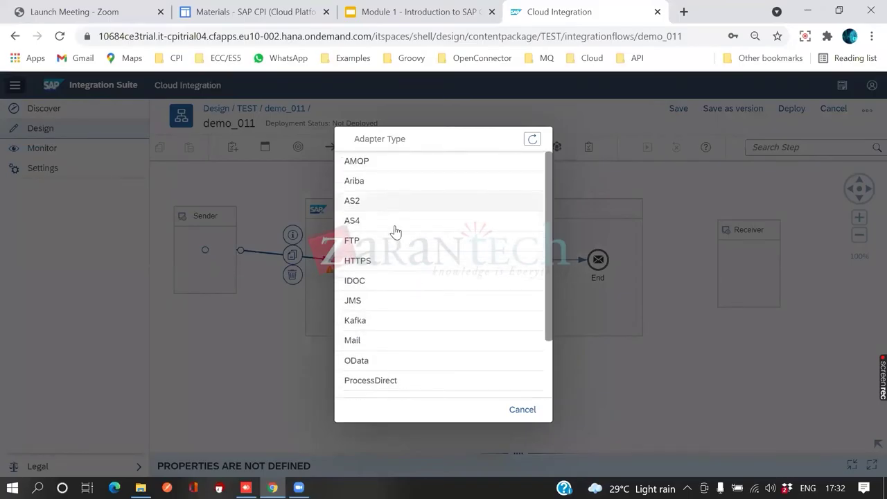
{"action": "scroll", "coordinate": [392, 346], "scroll_direction": "down", "scroll_amount": 3}
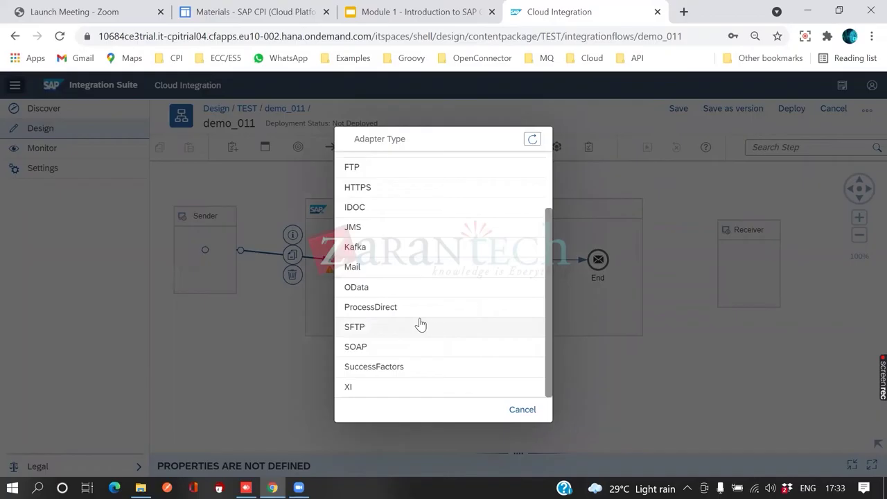
{"action": "scroll", "coordinate": [420, 323], "scroll_direction": "up", "scroll_amount": 2}
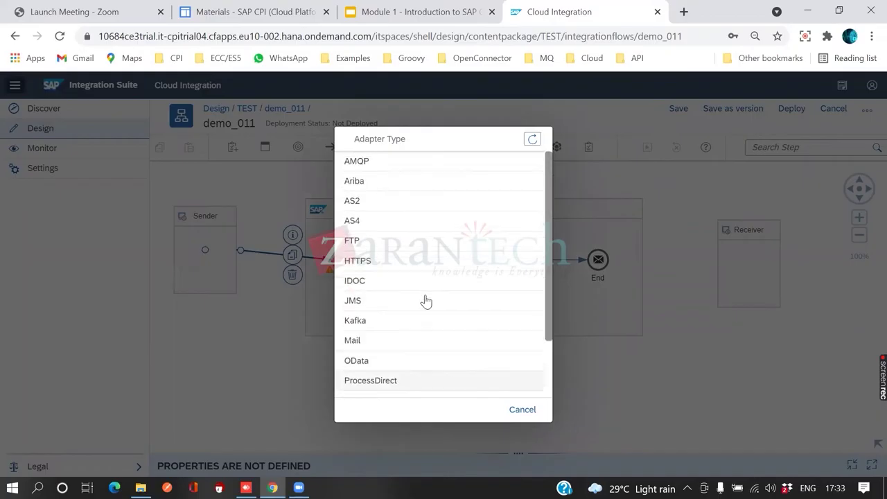
{"action": "left_click", "coordinate": [367, 267]}
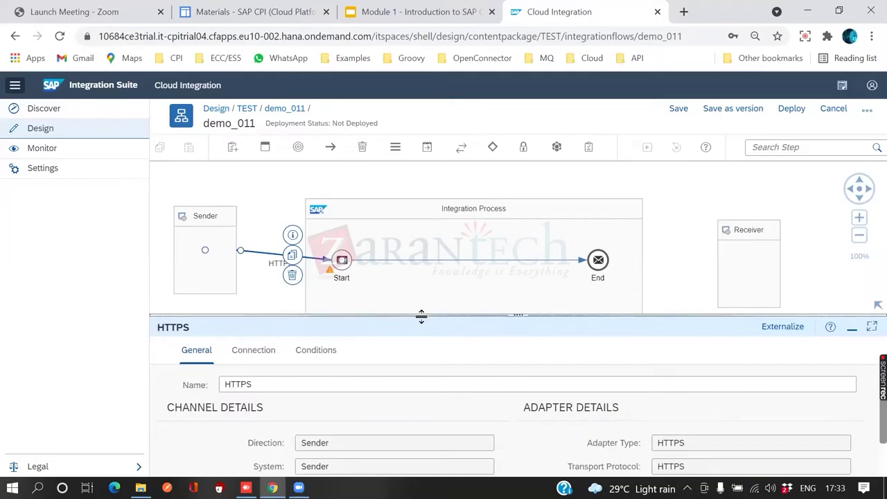
- Connect the End event to the Receiver with a channel using the Mail adapter
{"action": "left_click", "coordinate": [626, 248]}
{"action": "left_click_drag", "start_coordinate": [625, 251], "coordinate": [735, 251]}
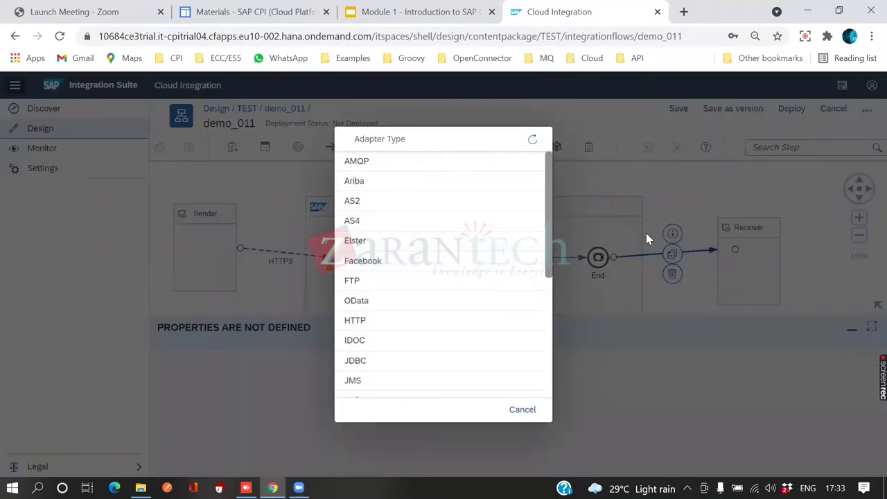
{"action": "scroll", "coordinate": [390, 372], "scroll_direction": "down", "scroll_amount": 1}
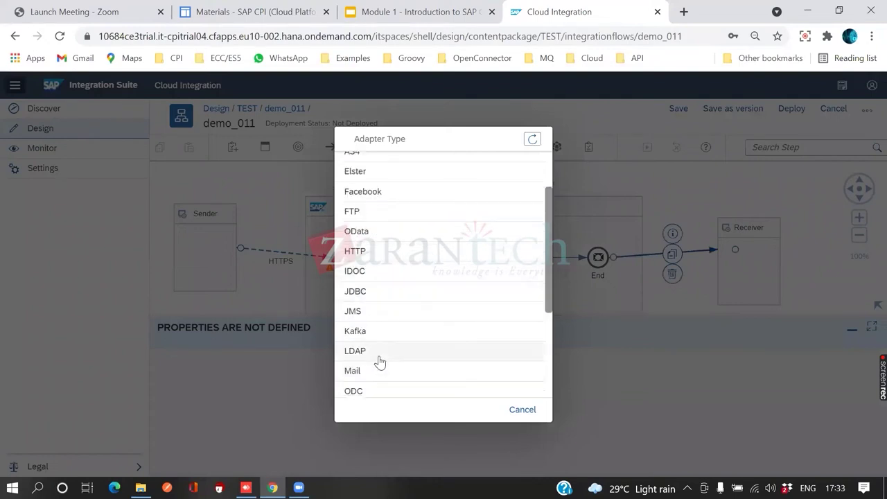
{"action": "left_click", "coordinate": [380, 371]}
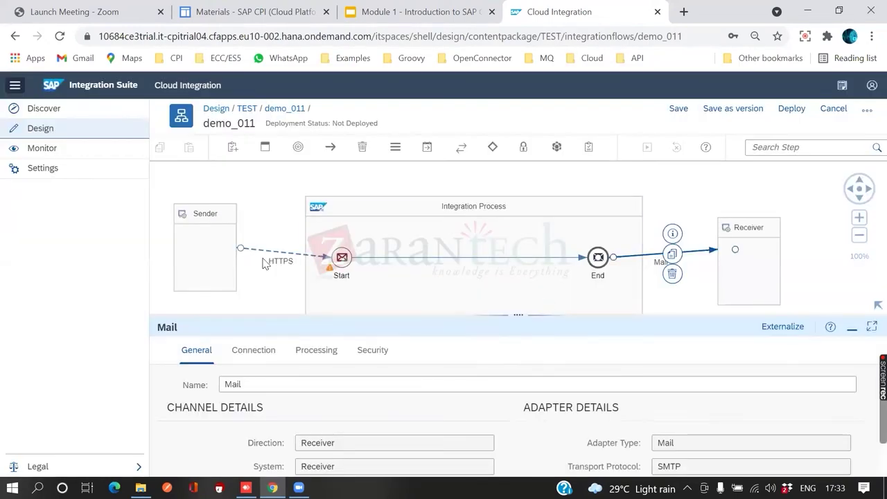
- Set the HTTPS sender channel's connection address to /maildemo and turn off CSRF protection
{"action": "left_click", "coordinate": [262, 257]}
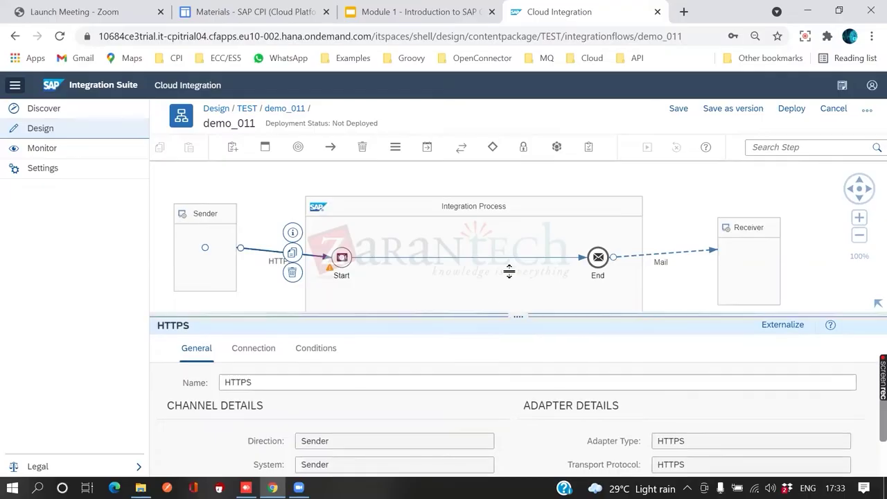
{"action": "left_click_drag", "start_coordinate": [517, 315], "coordinate": [516, 166]}
{"action": "left_click", "coordinate": [254, 200]}
{"action": "left_click", "coordinate": [321, 262]}
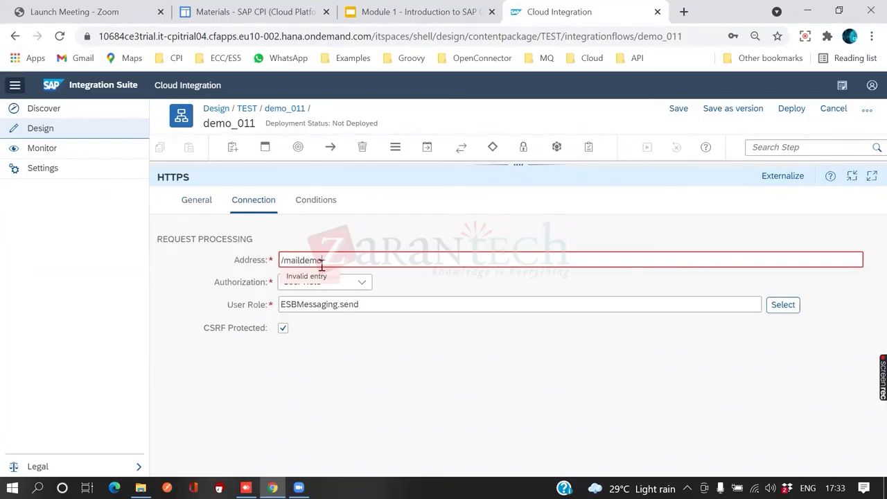
{"action": "type", "text": "/maildemo"}
{"action": "left_click", "coordinate": [283, 328]}
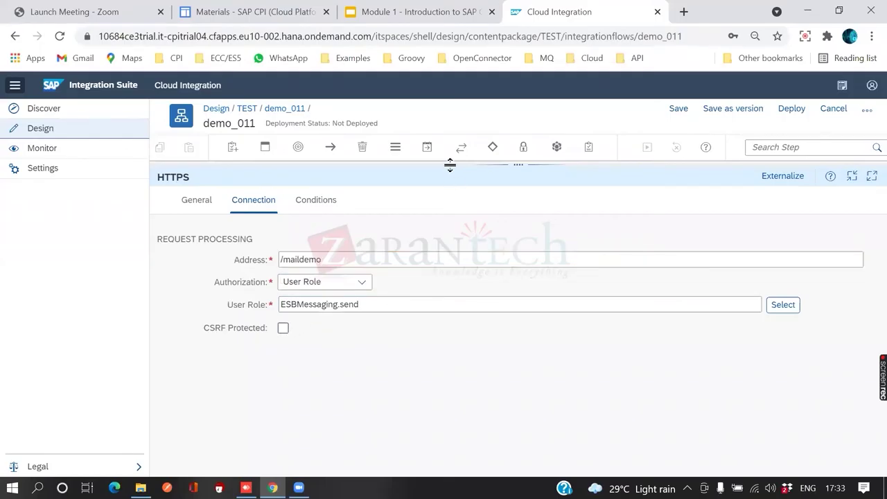
- Set the Mail receiver channel's connection address to smtp.gmail.com
{"action": "left_click_drag", "start_coordinate": [444, 164], "coordinate": [248, 200]}
{"action": "left_click", "coordinate": [629, 261]}
{"action": "left_click", "coordinate": [248, 200]}
{"action": "left_click", "coordinate": [317, 261]}
{"action": "type", "text": "smtp.gmail.com"}
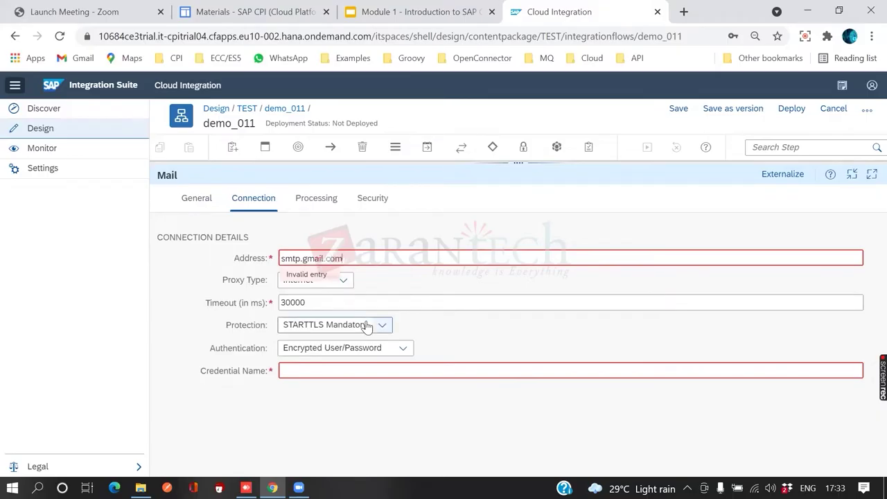
- Set the Mail channel's protection to SMTPS, its authentication to Plain User/Password and its credential name to GMAIL
{"action": "left_click", "coordinate": [360, 325]}
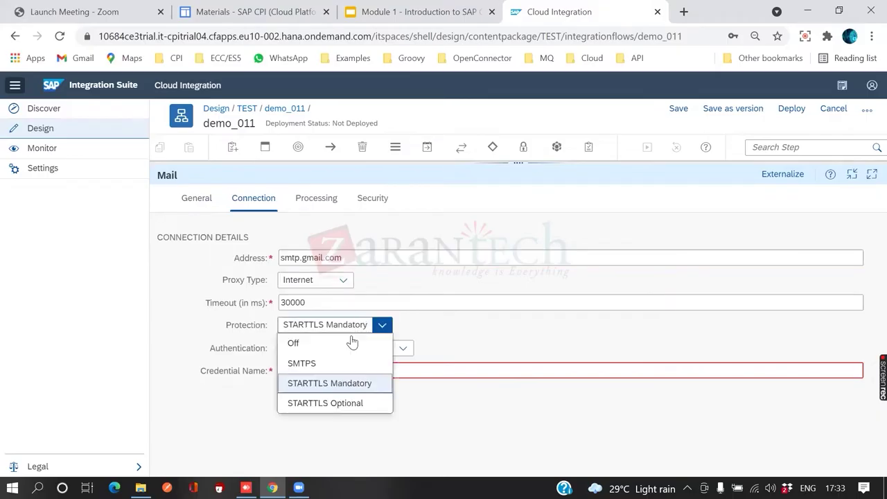
{"action": "left_click", "coordinate": [337, 366]}
{"action": "left_click", "coordinate": [386, 356]}
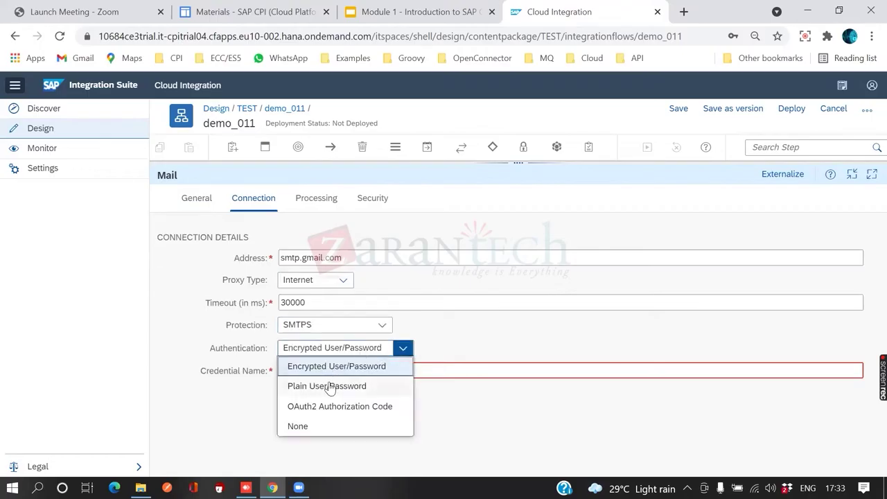
{"action": "left_click", "coordinate": [331, 385]}
{"action": "left_click", "coordinate": [330, 369]}
{"action": "type", "text": "GMAIL"}
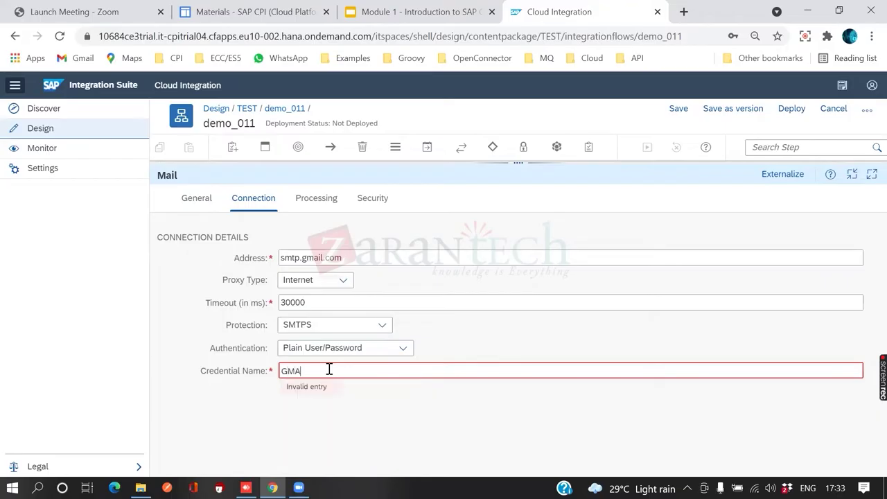
- Fill in the Mail channel's From and To fields with the same e-mail address and set the mail subject to demo
{"action": "left_click", "coordinate": [313, 200]}
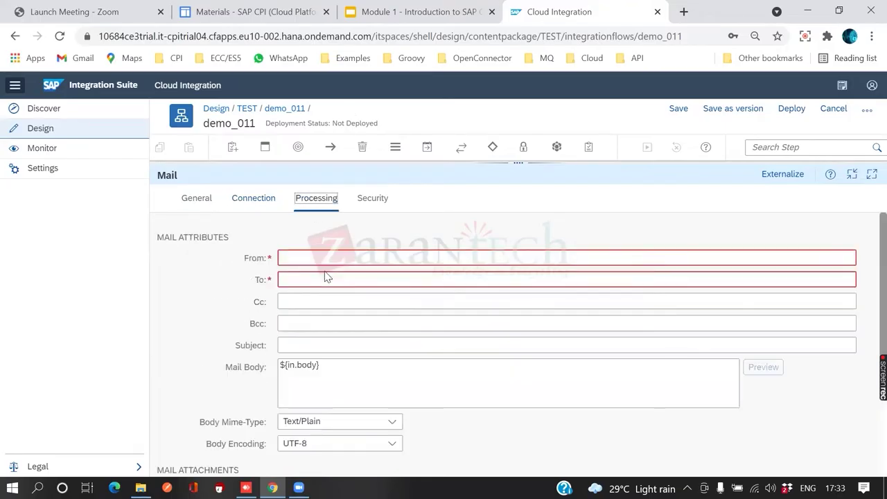
{"action": "left_click", "coordinate": [316, 257]}
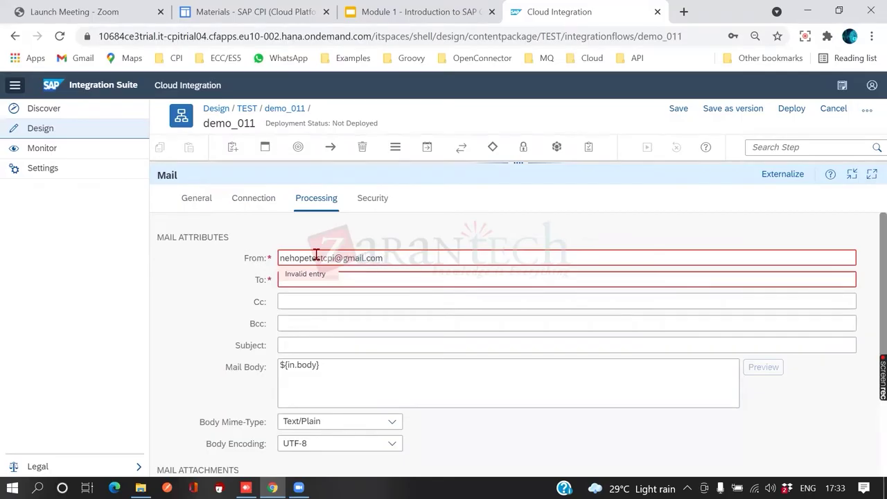
{"action": "left_click_drag", "start_coordinate": [382, 258], "coordinate": [273, 255]}
{"action": "key", "text": "ctrl+c"}
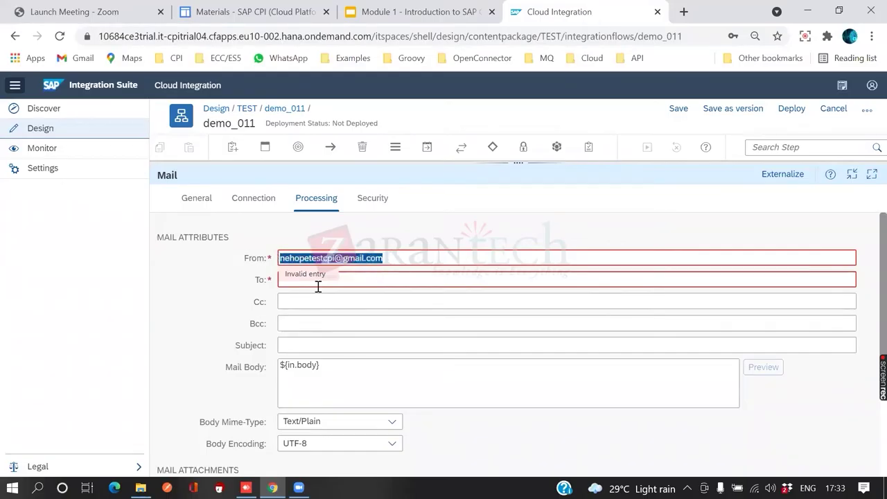
{"action": "left_click", "coordinate": [365, 279]}
{"action": "key", "text": "ctrl+v"}
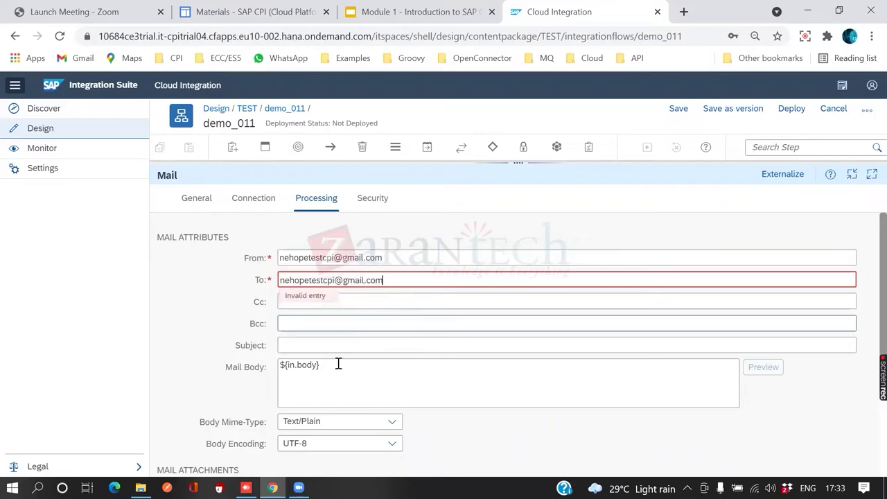
{"action": "left_click", "coordinate": [311, 352]}
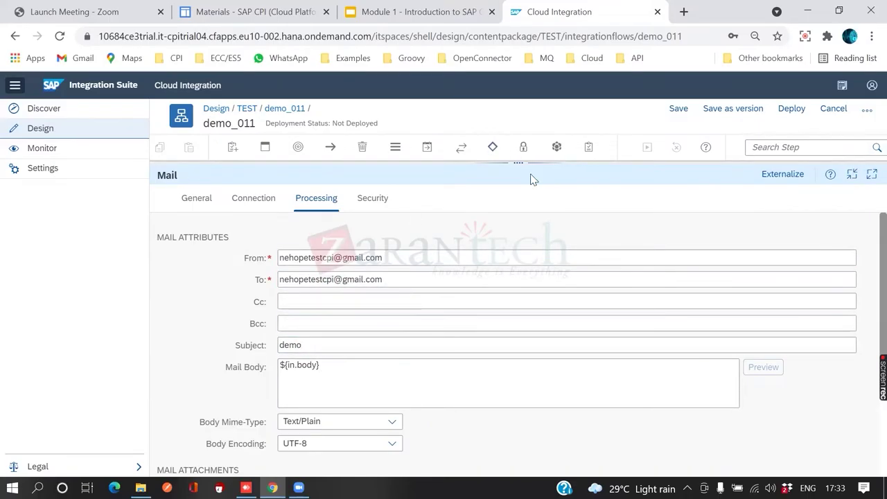
- Shrink the properties area and reposition the Sender and Receiver to line up their HTTPS and Mail channels with the Start and End events
{"action": "left_click_drag", "start_coordinate": [524, 164], "coordinate": [499, 385]}
{"action": "left_click_drag", "start_coordinate": [205, 251], "coordinate": [210, 241]}
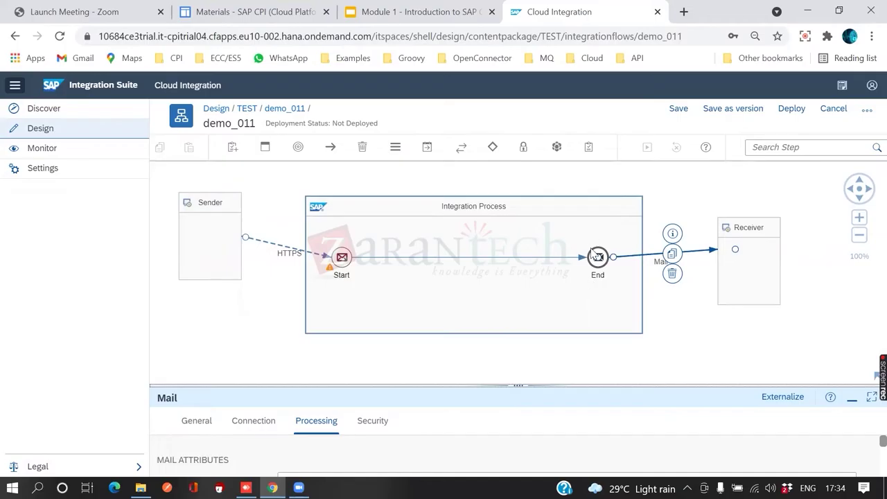
{"action": "left_click_drag", "start_coordinate": [772, 238], "coordinate": [771, 246]}
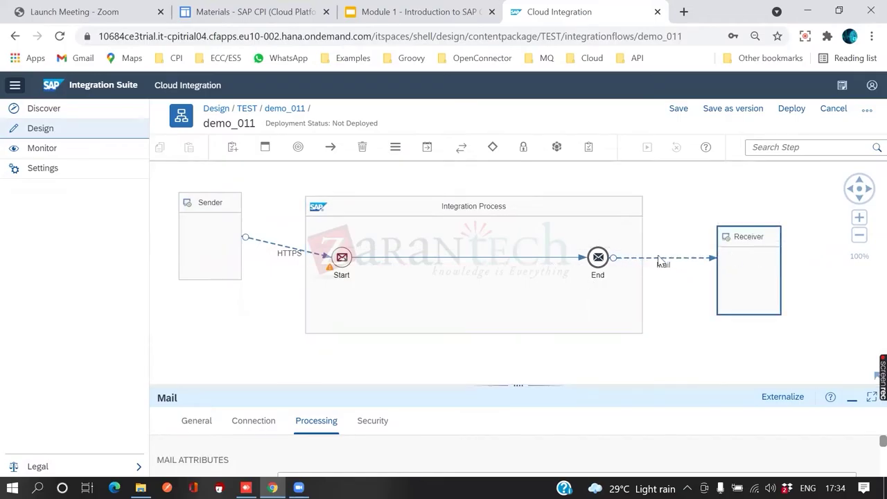
{"action": "left_click_drag", "start_coordinate": [228, 239], "coordinate": [248, 262]}
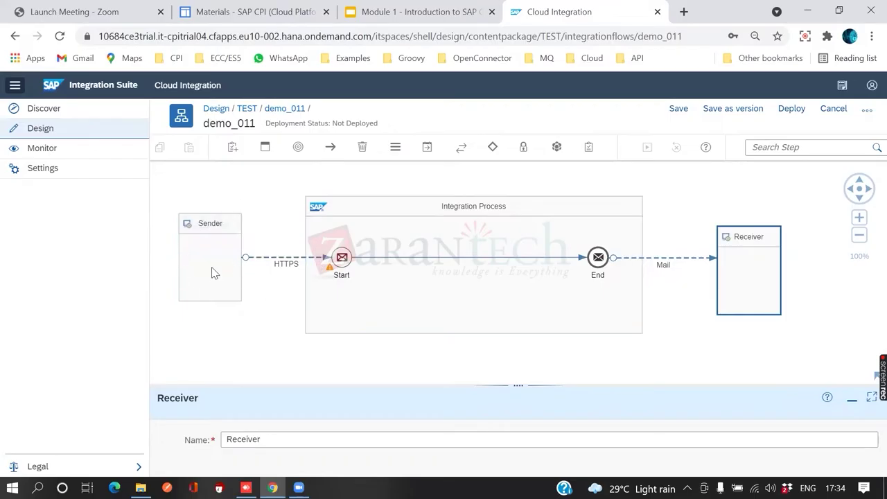
{"action": "left_click_drag", "start_coordinate": [742, 293], "coordinate": [739, 270]}
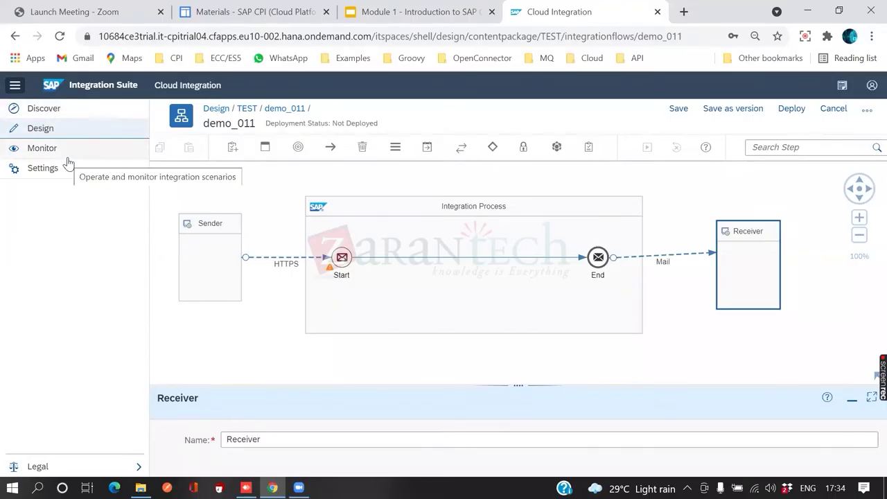
- Duplicate the integration flow's browser tab, open the monitoring area in the copy and return to the original flow
{"action": "right_click", "coordinate": [531, 20]}
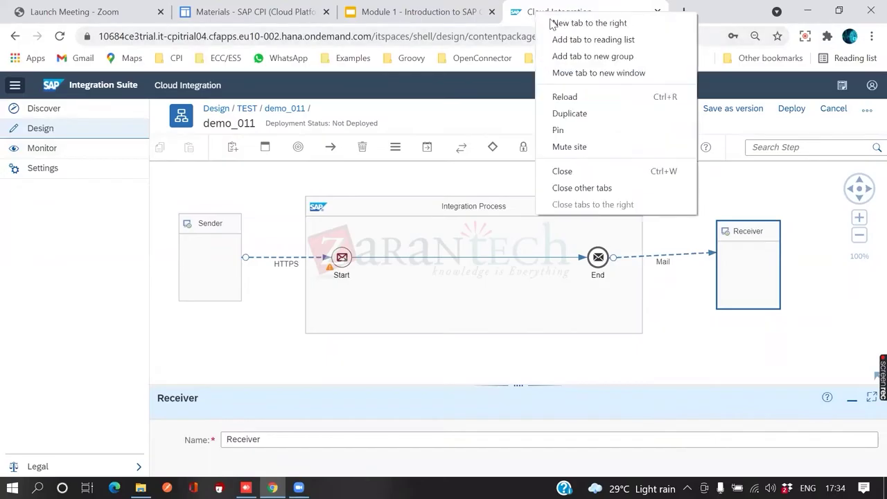
{"action": "left_click", "coordinate": [580, 113]}
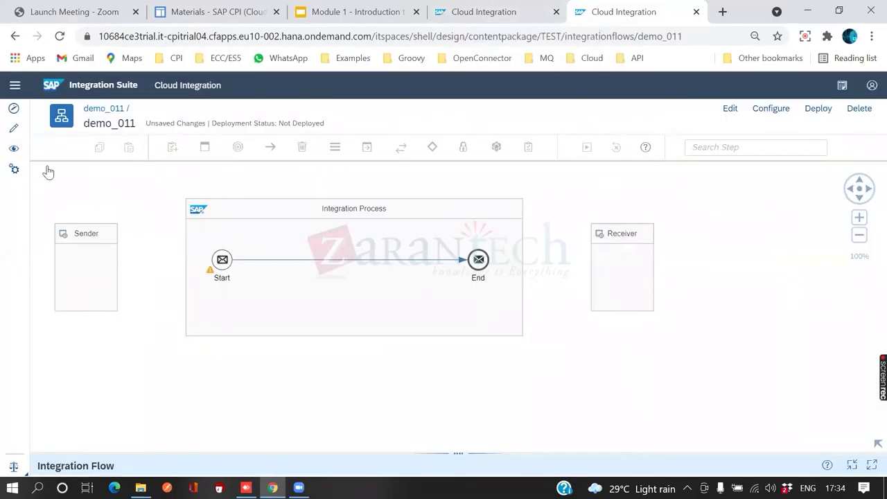
{"action": "left_click", "coordinate": [14, 149]}
{"action": "left_click", "coordinate": [485, 13]}
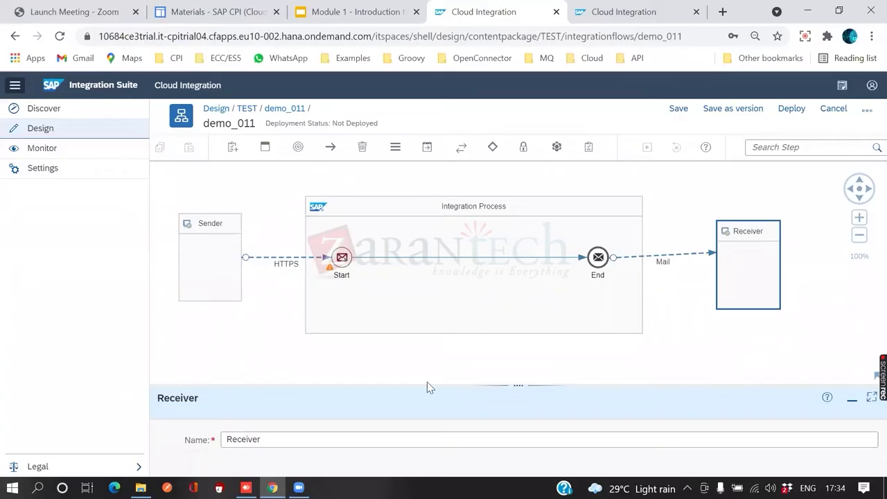
- Switch to the Module 1 - Introduction to SAP CPI presentation in Google Slides and present the SAP CPI Demo slide full screen
{"action": "left_click", "coordinate": [246, 488]}
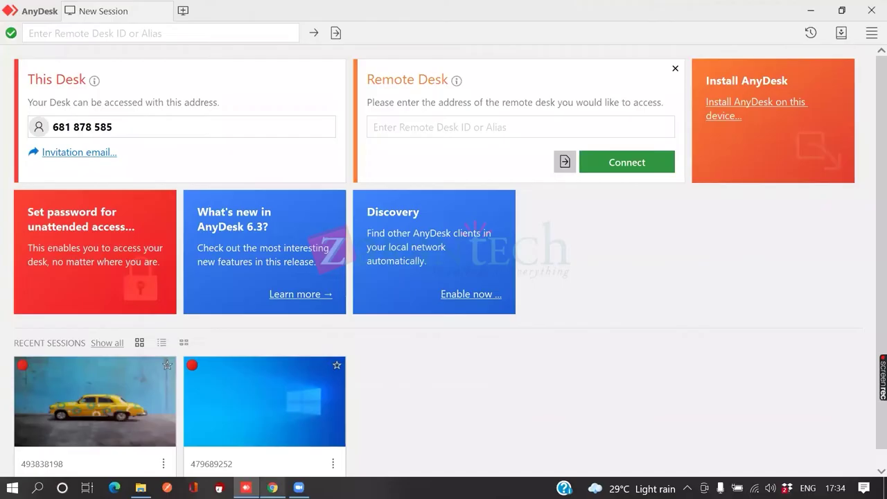
{"action": "left_click", "coordinate": [272, 488]}
{"action": "left_click", "coordinate": [357, 12]}
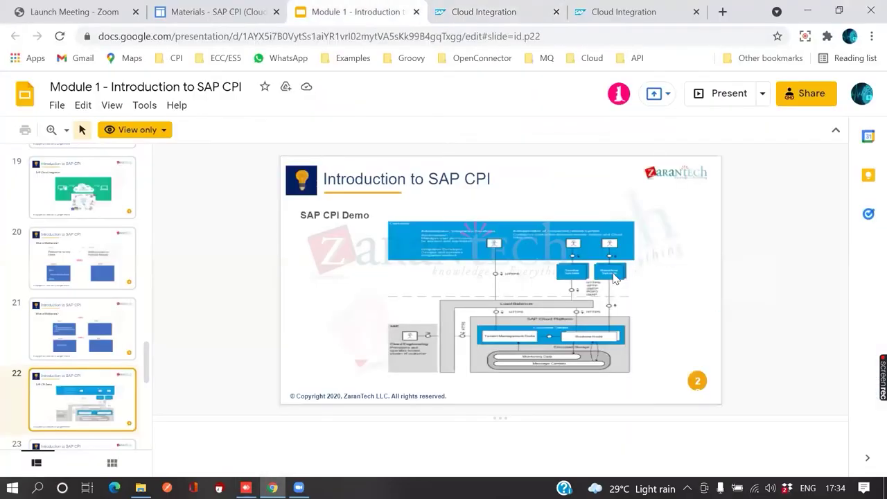
{"action": "left_click", "coordinate": [790, 92]}
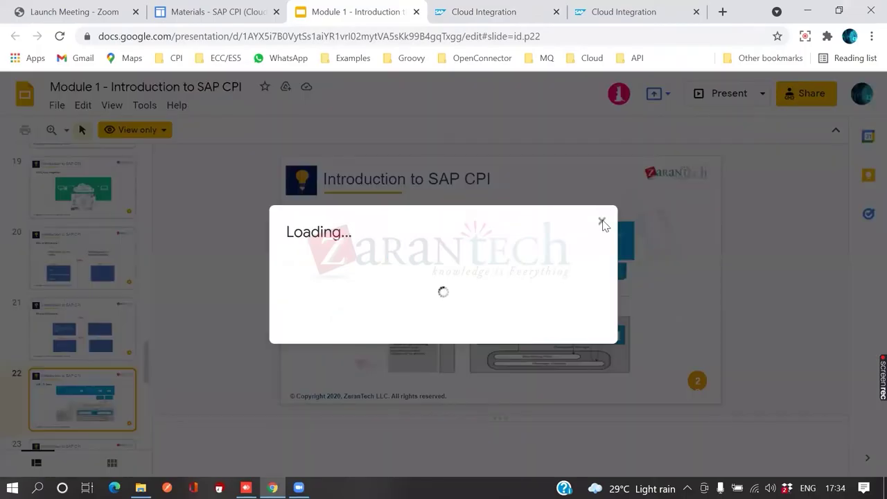
{"action": "key", "text": "Escape"}
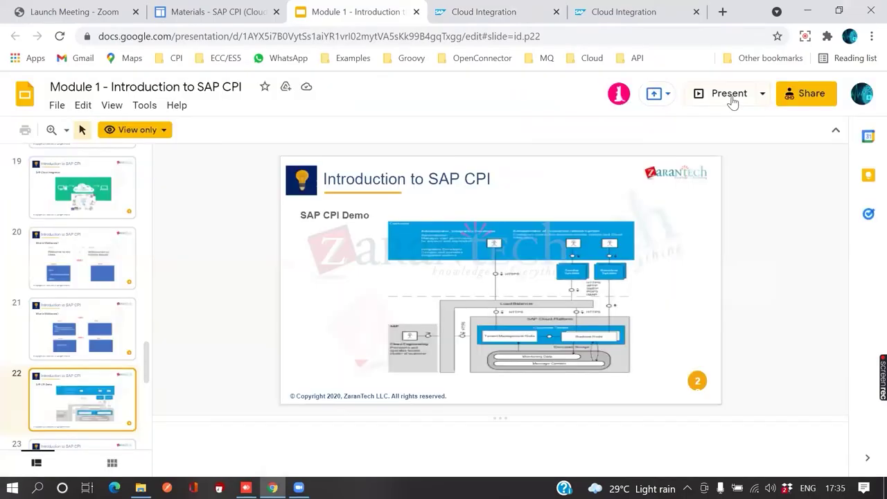
{"action": "left_click", "coordinate": [727, 94]}
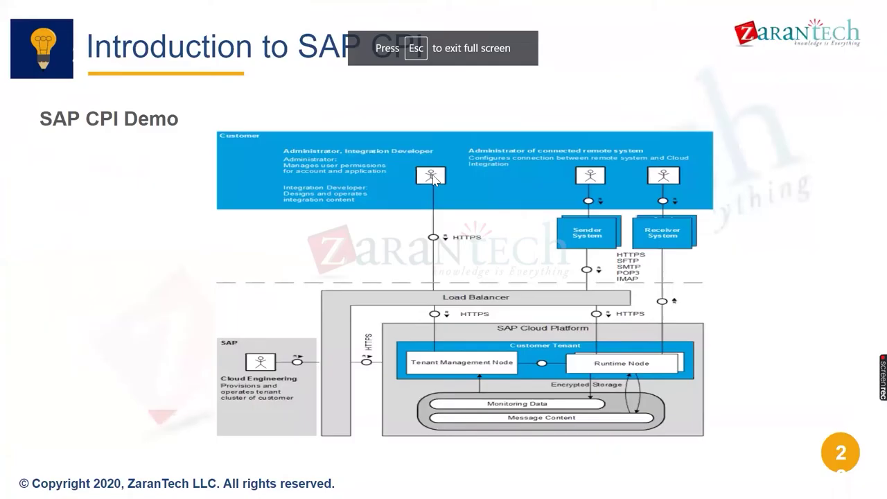